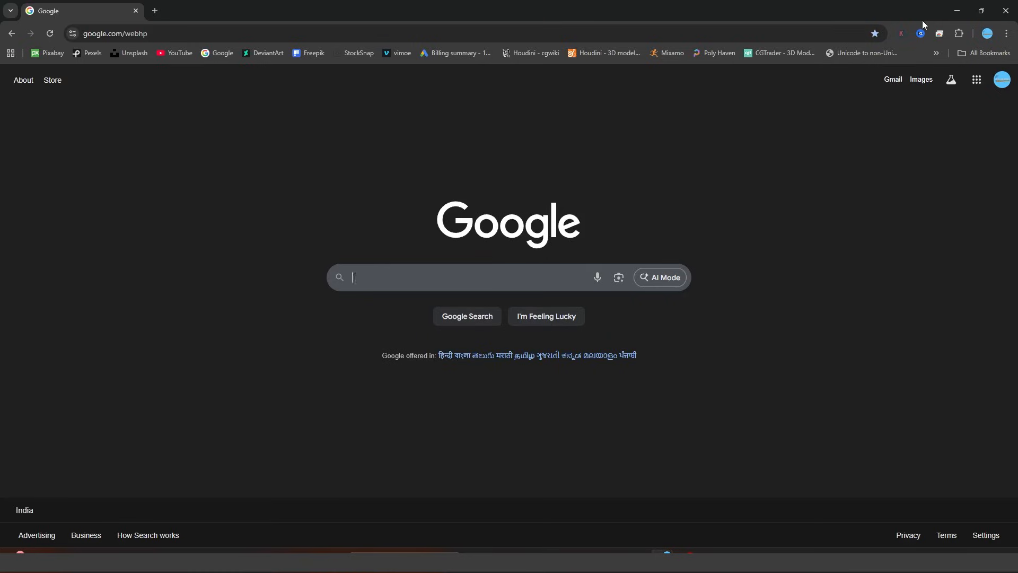
Search Google for "chrome web store" and open the Chrome Web Store site.
click(426, 277)
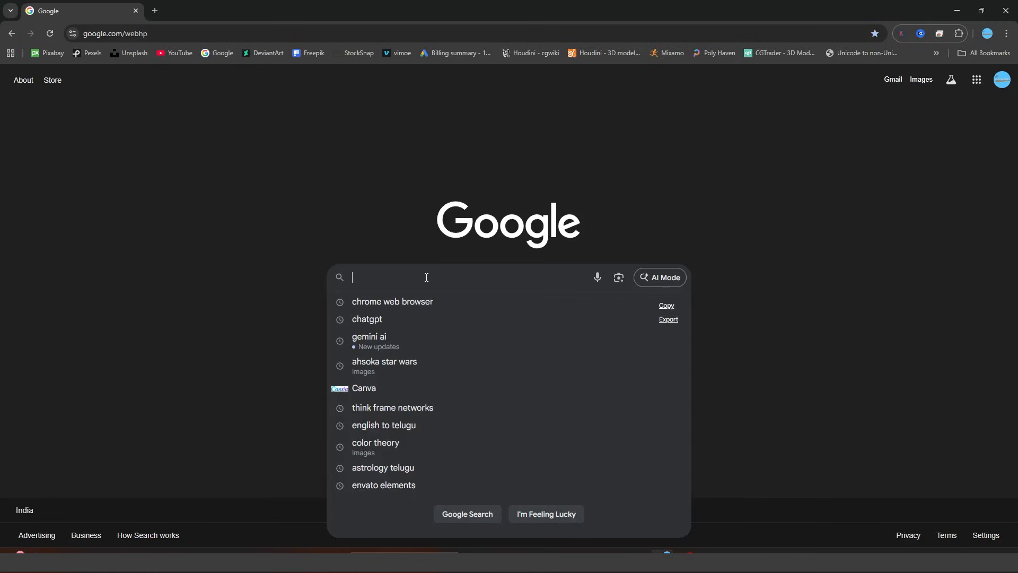
text(chrom)
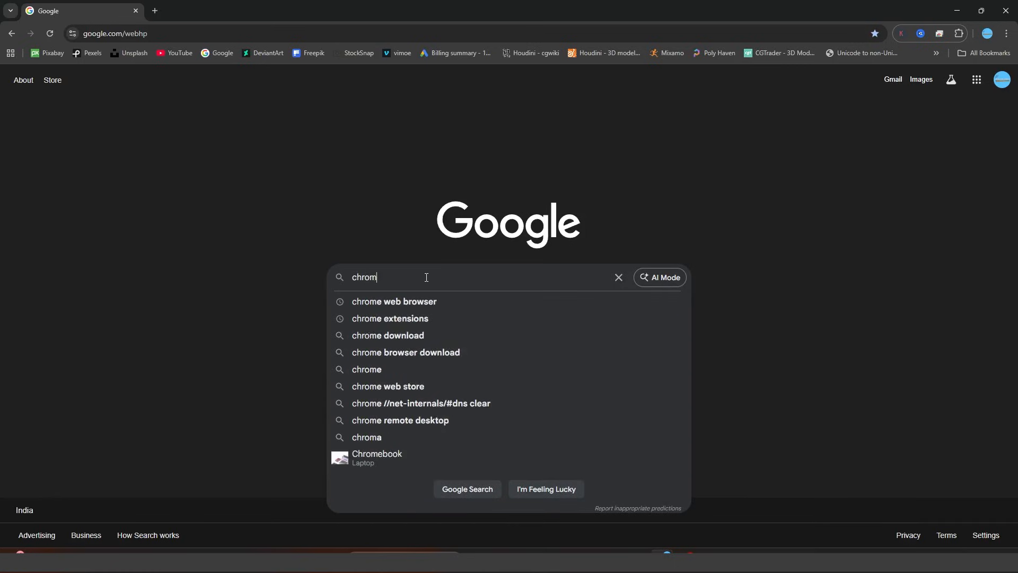
text(e)
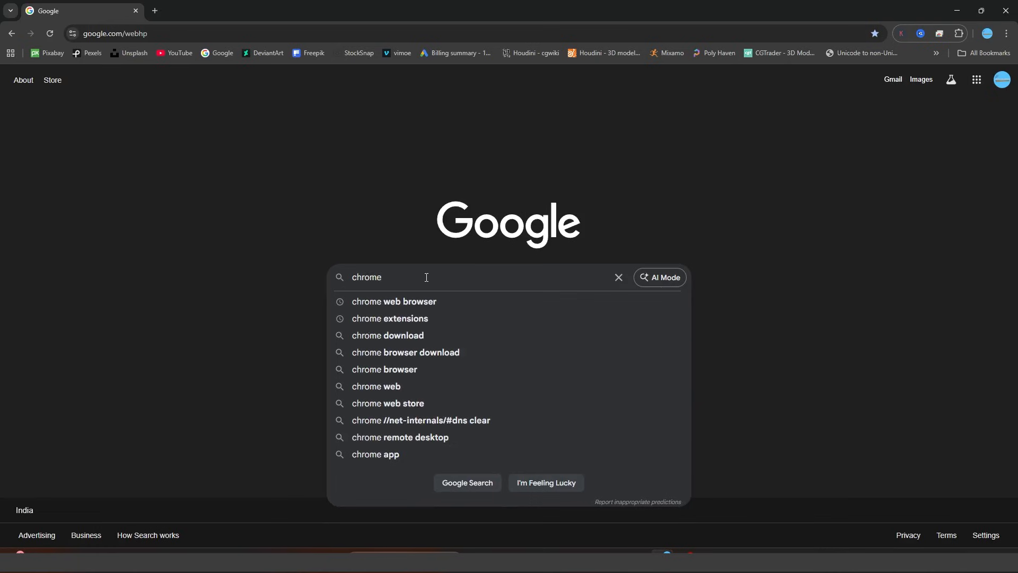
text( web st)
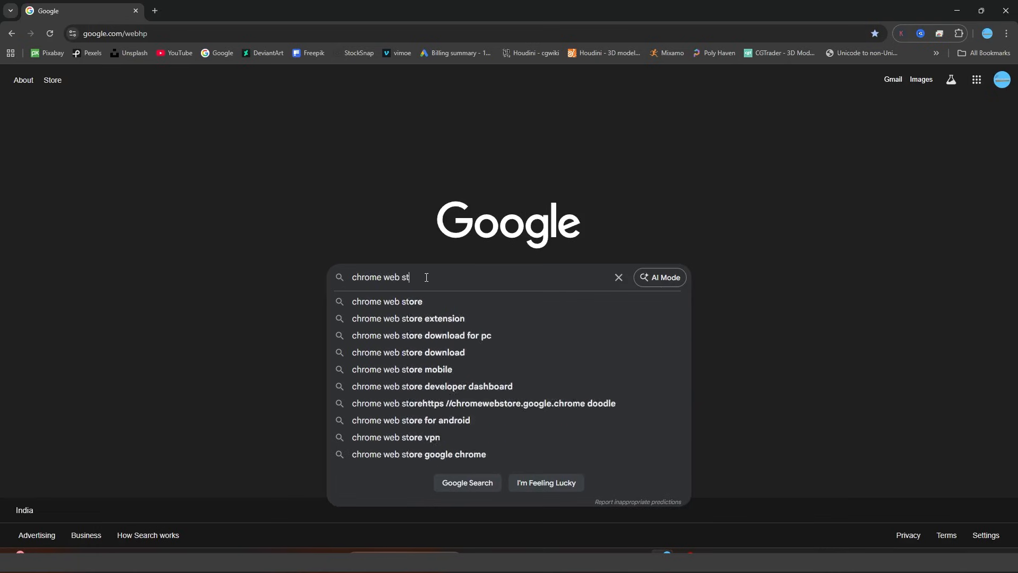
text(r)
key(Down)
key(Return)
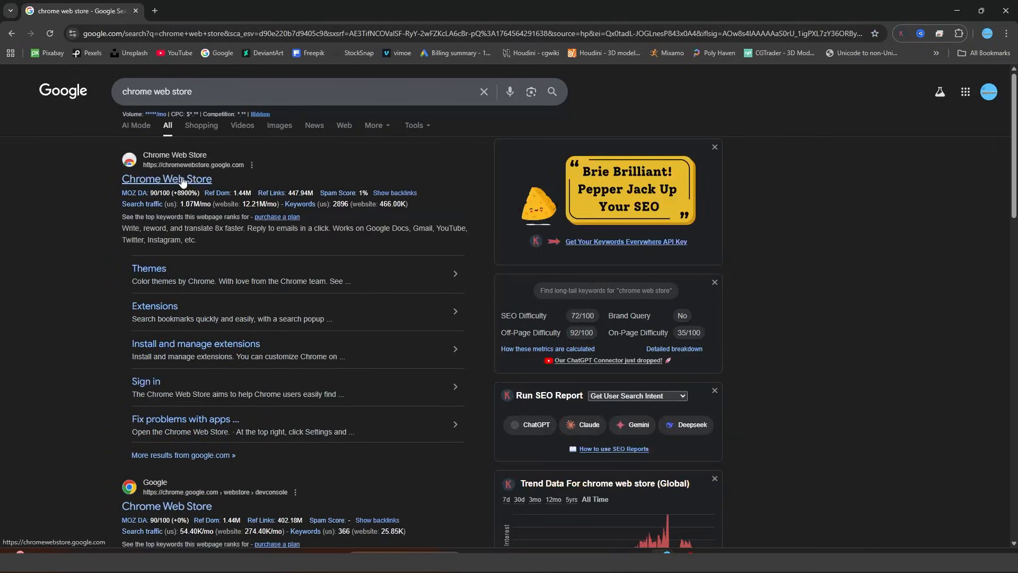
click(177, 183)
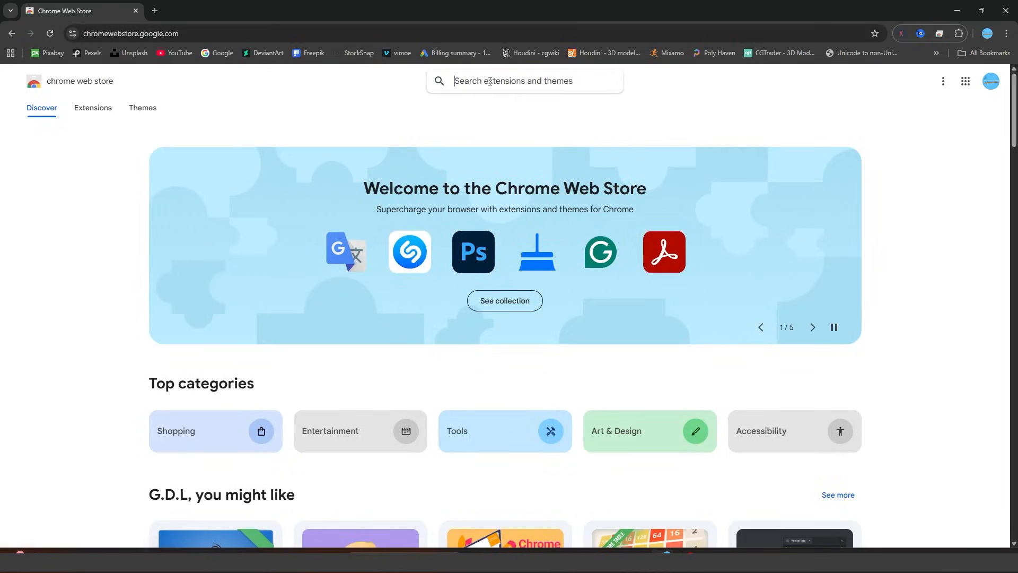
Search the store for "Photoshop" and add the Adobe Photoshop extension to Chrome.
text(Pho)
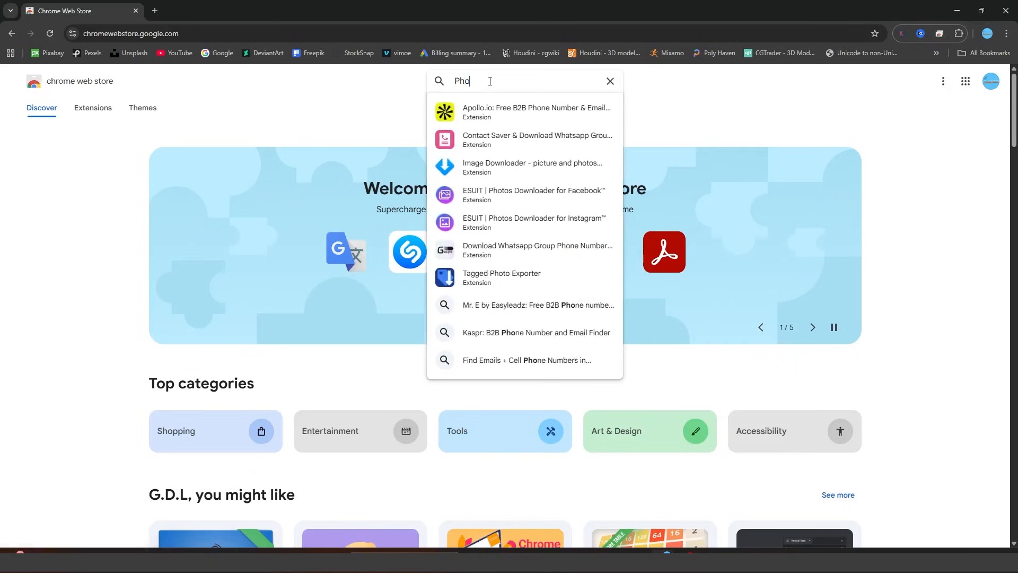
text(toshop)
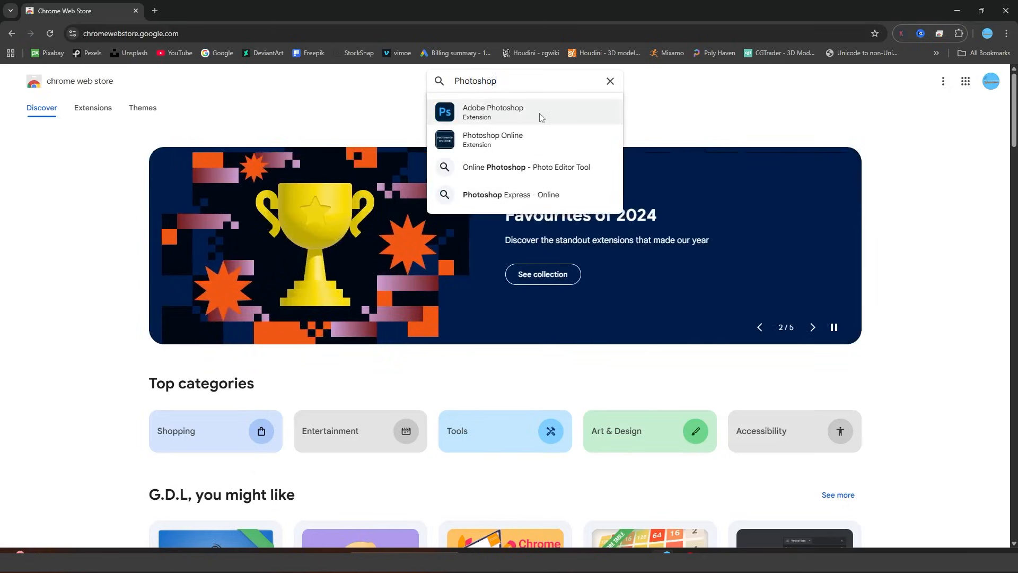
key(Return)
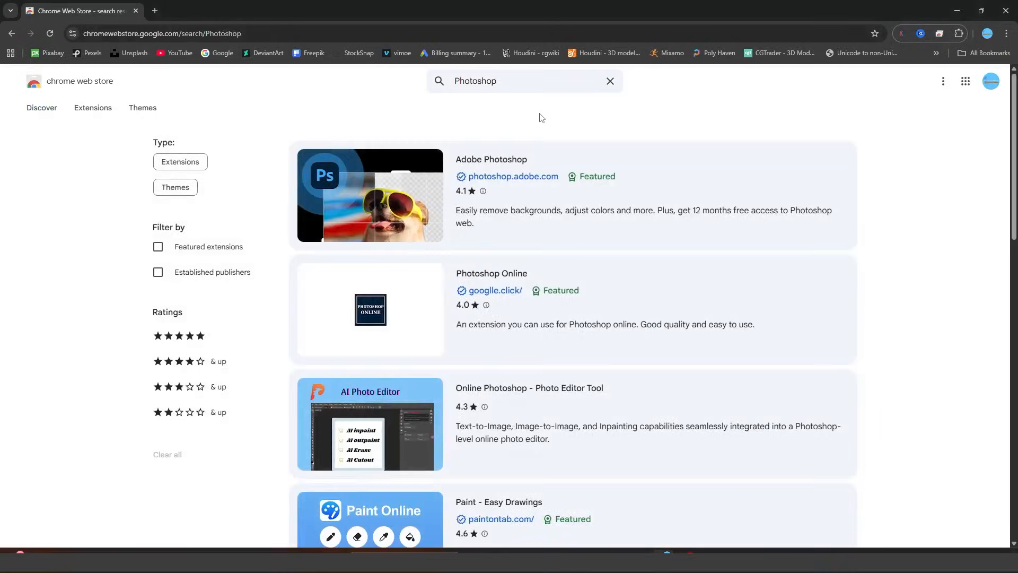
click(392, 160)
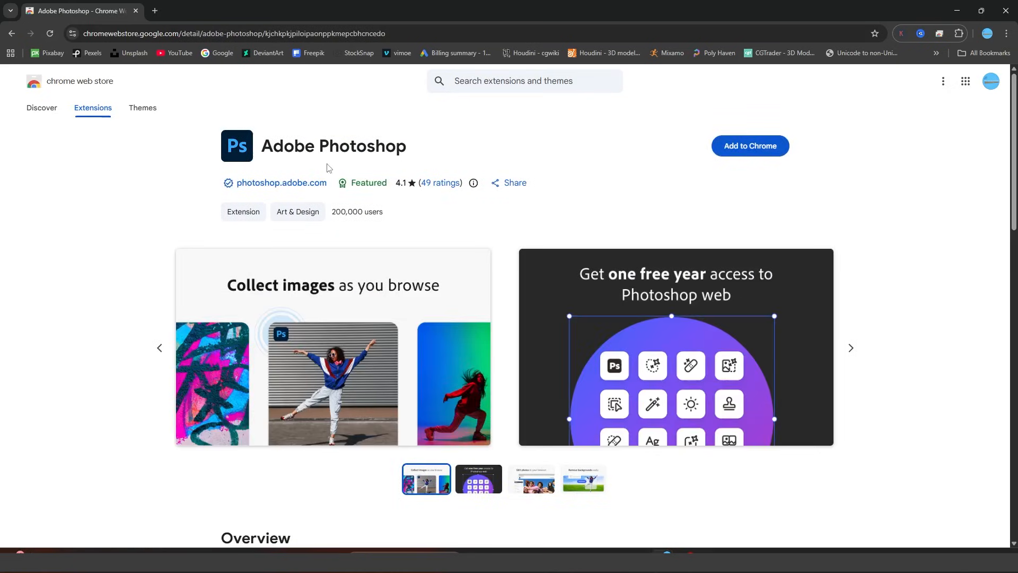
click(762, 146)
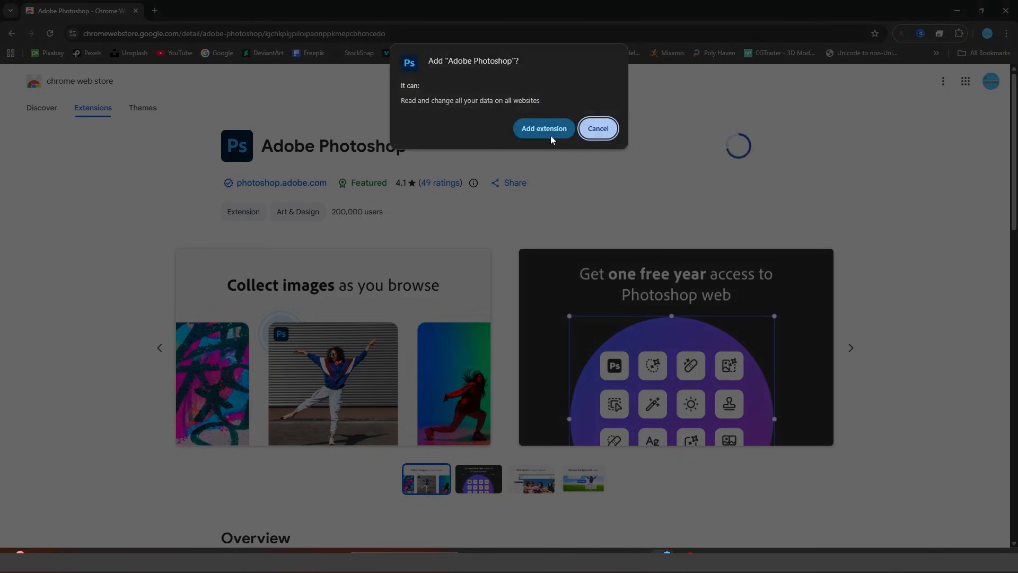
click(544, 130)
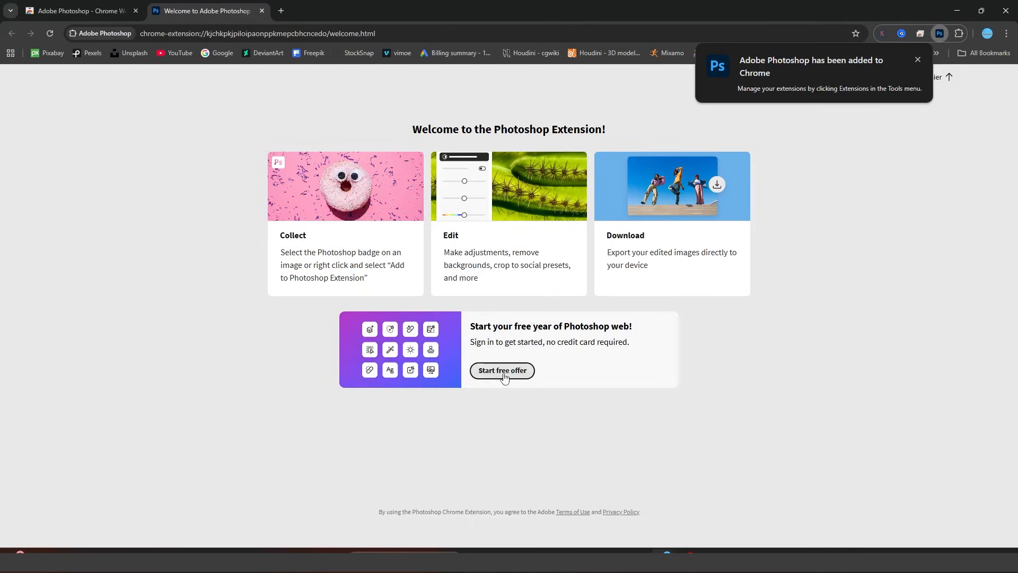
Claim the free year of Photoshop web by signing in with Google, and enter the Photoshop home page.
click(475, 372)
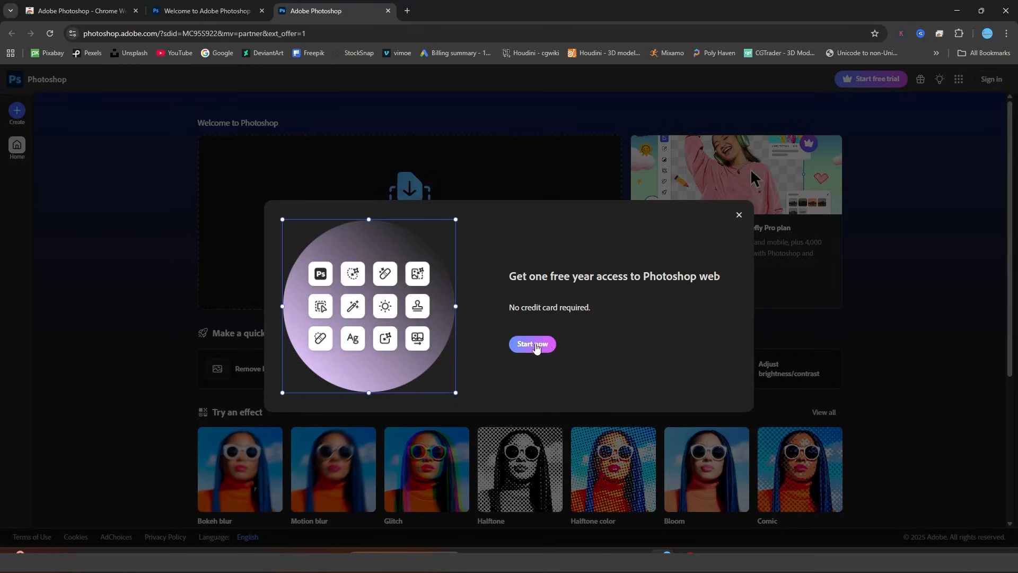
click(533, 344)
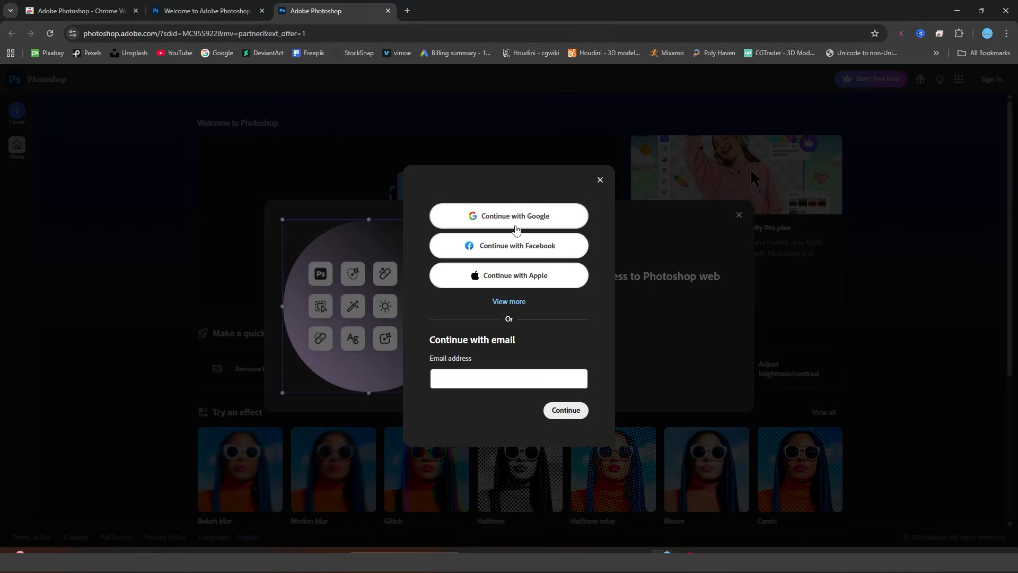
click(515, 228)
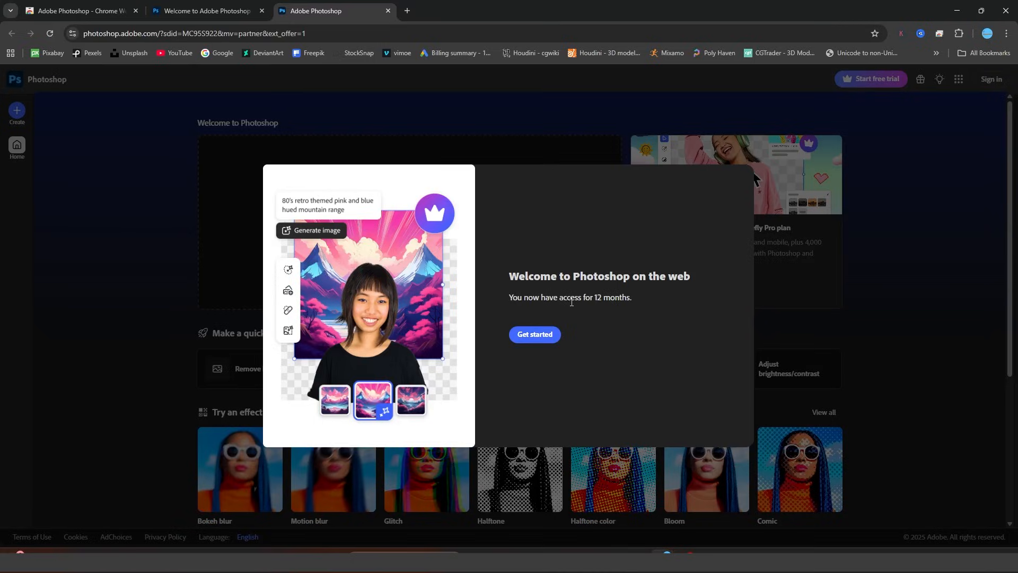
click(534, 335)
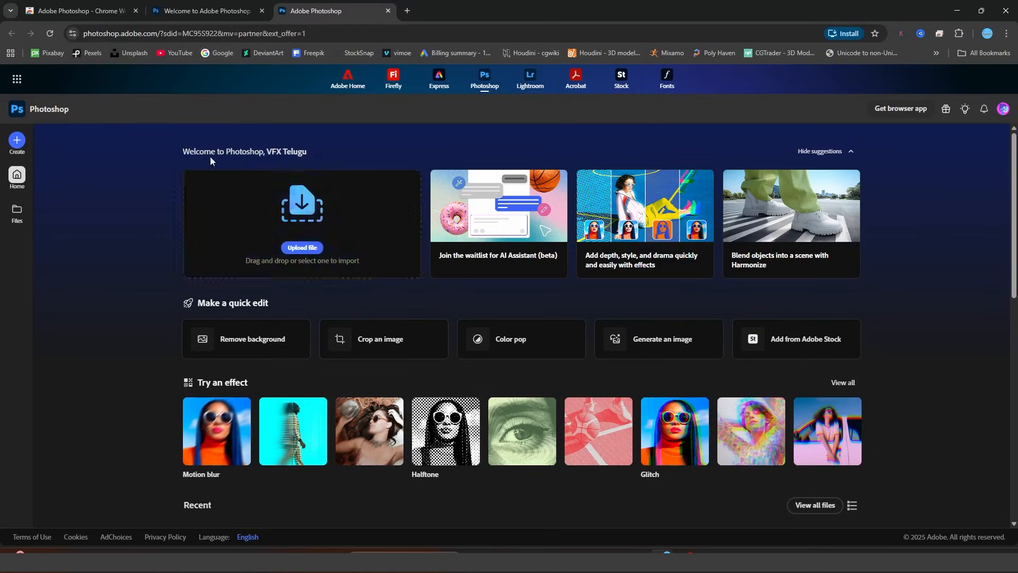
Upload the agriculture-1822450_1920 photo from the computer and extend the Layers panel's height.
click(312, 252)
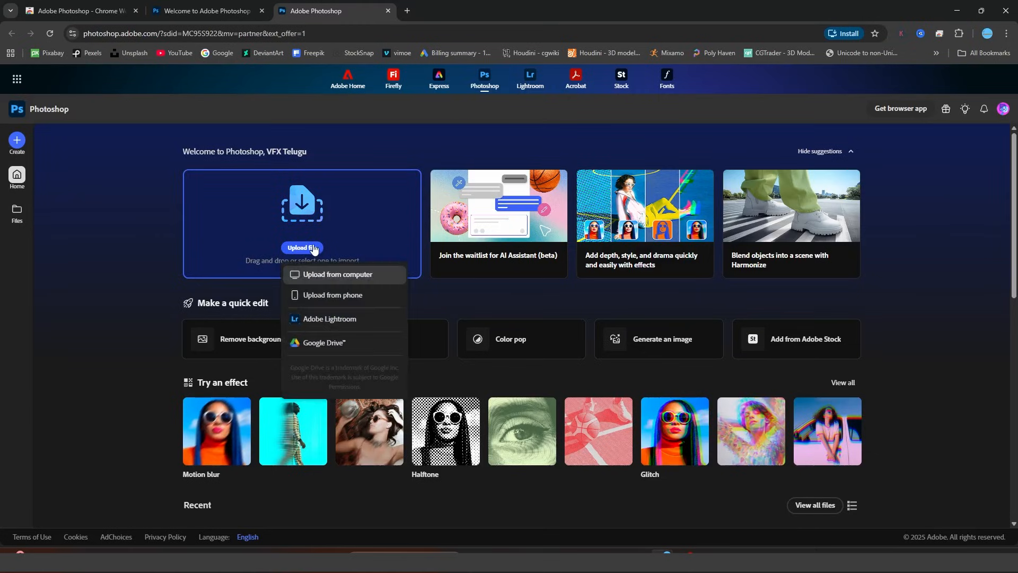
click(342, 273)
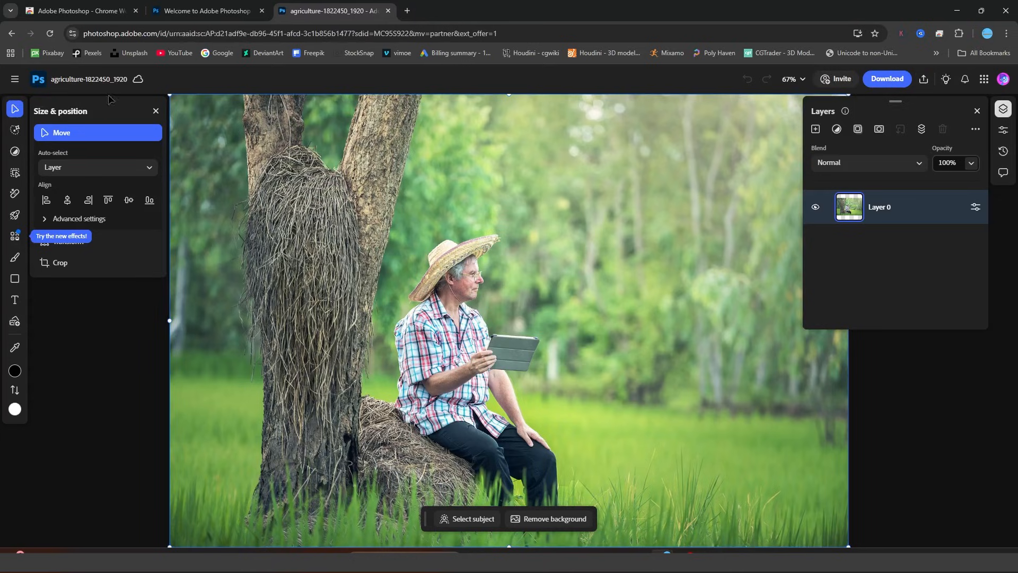
mouse_move(24, 189)
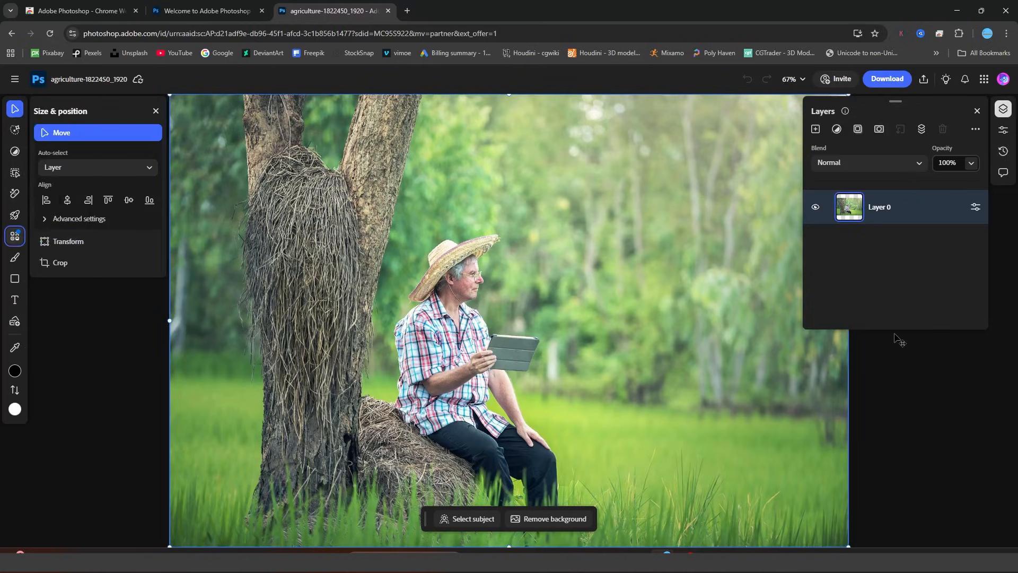
drag(903, 330, 905, 456)
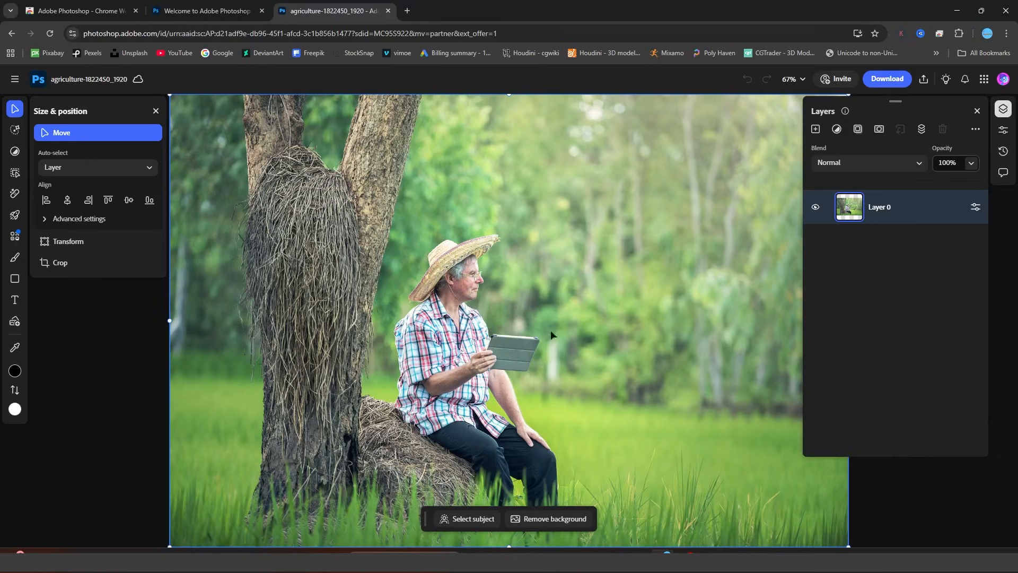
Remove the photo's background and generate a replacement from the prompt "bachground waterfalls".
click(566, 519)
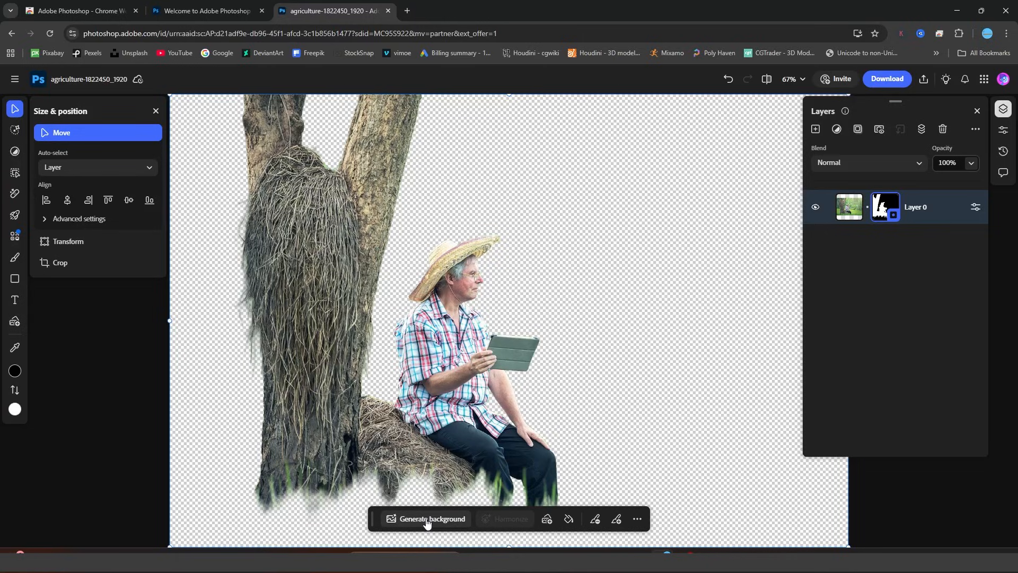
click(427, 519)
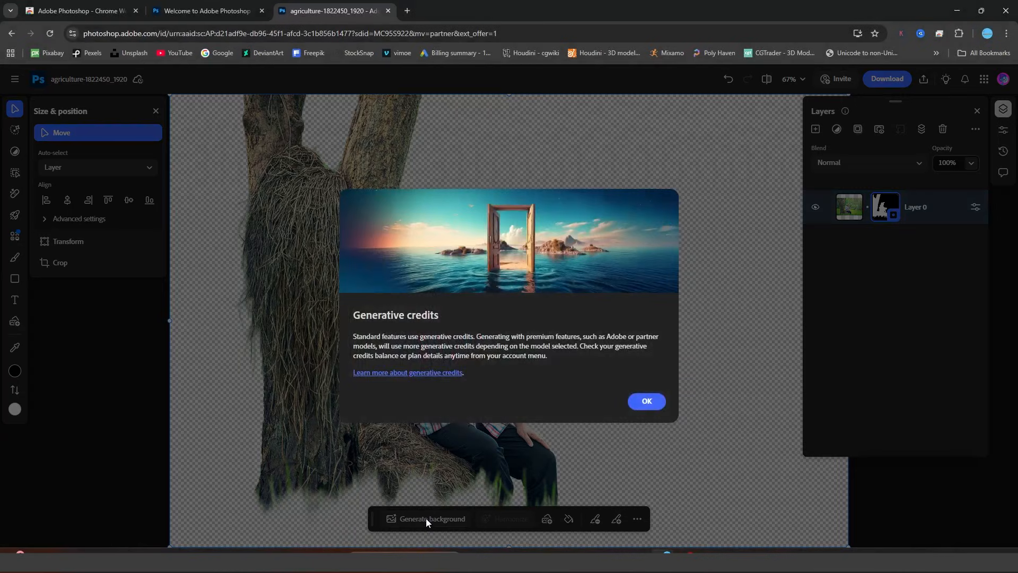
click(646, 401)
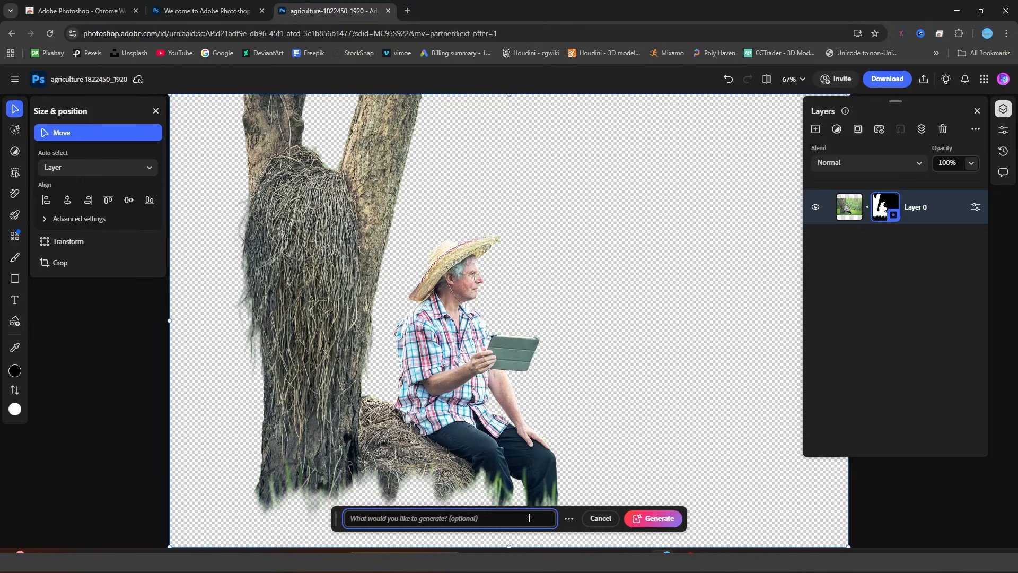
text(bachground waterfalls)
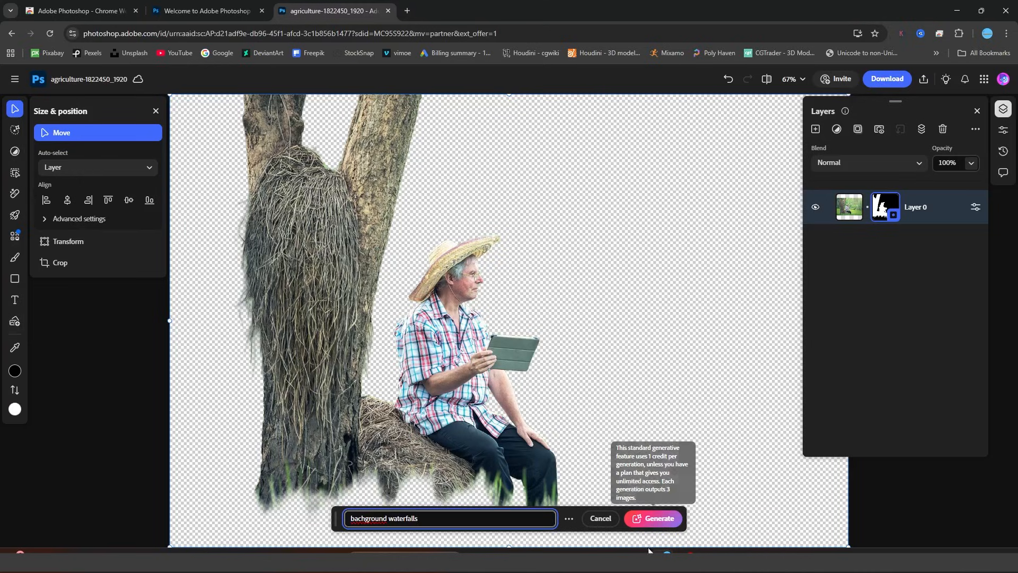
click(655, 525)
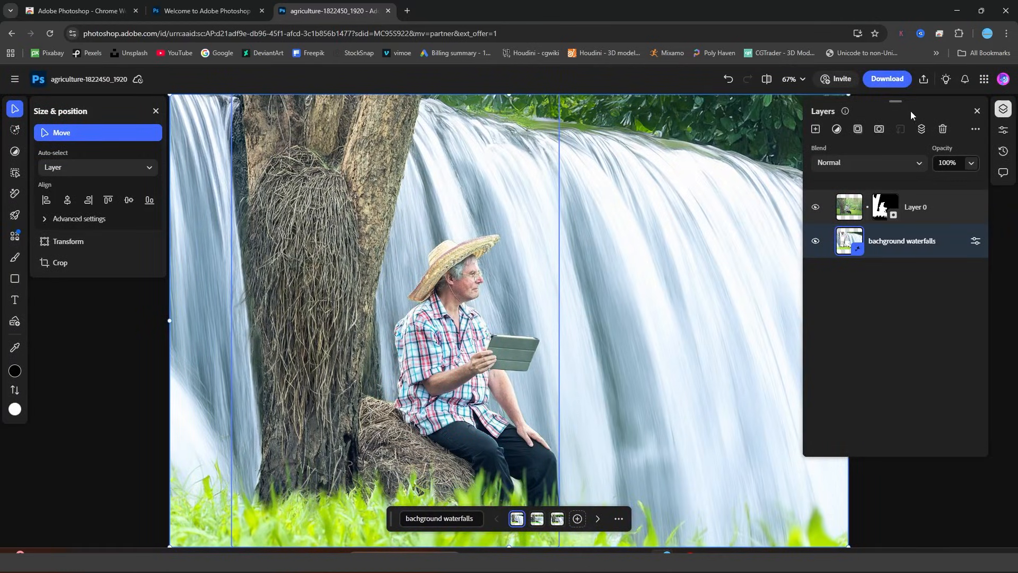
Compare the generated waterfall background variations and keep the second of the three.
key(ctrl+minus)
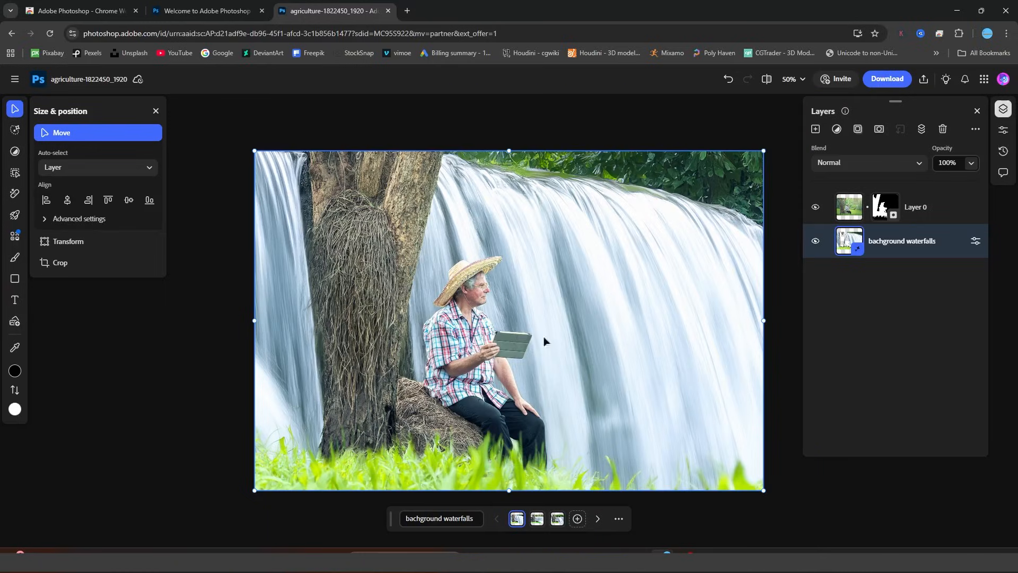
click(534, 525)
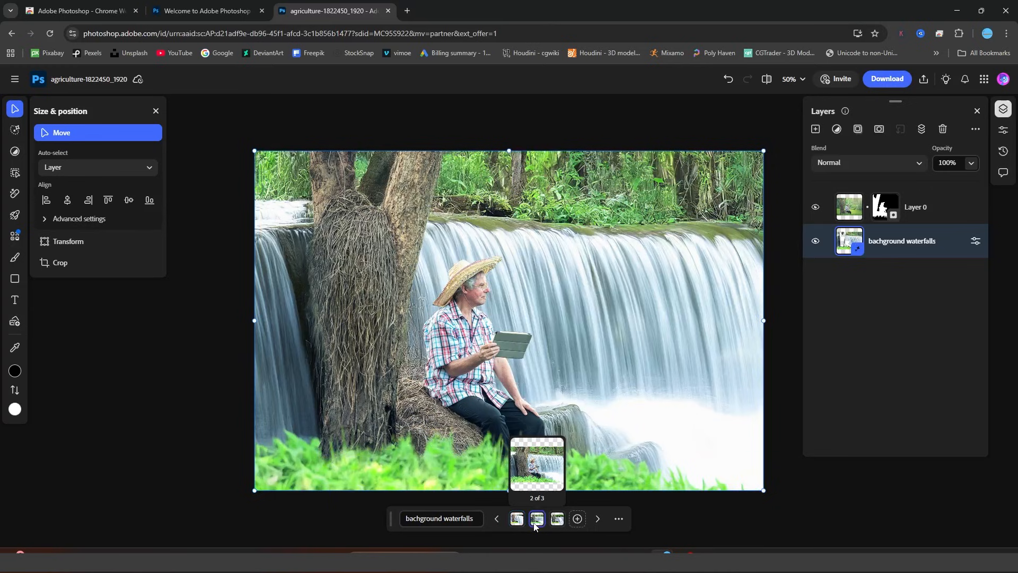
click(557, 522)
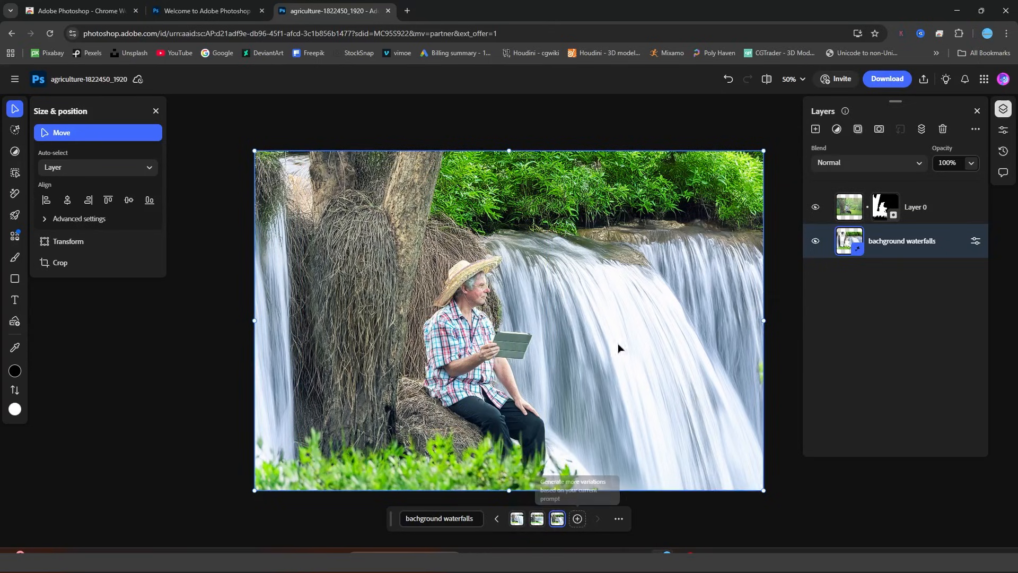
click(578, 518)
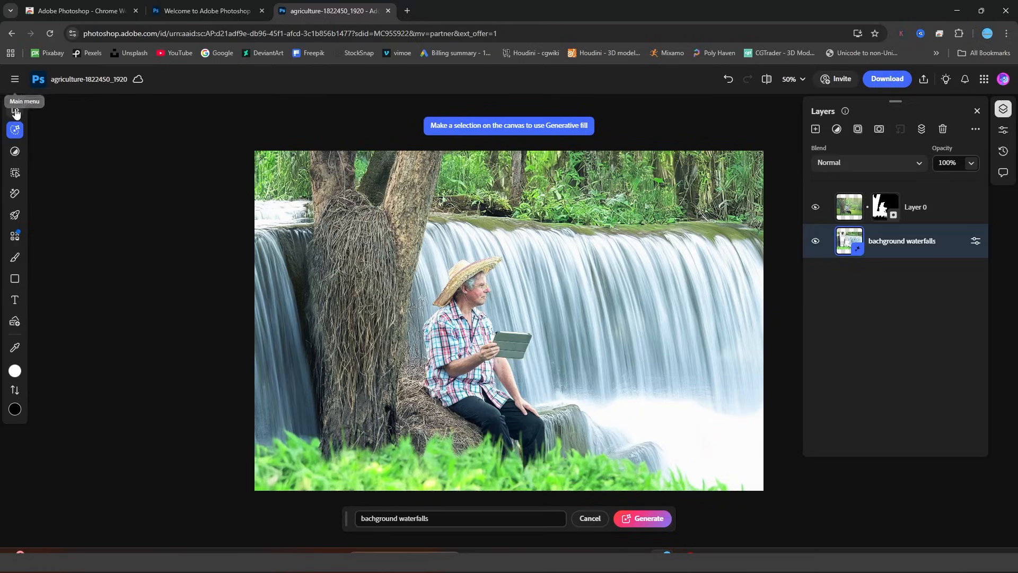
Paint a Generative fill selection with the Selection brush over the grass strip and tree base along the image's lower edge.
mouse_move(16, 111)
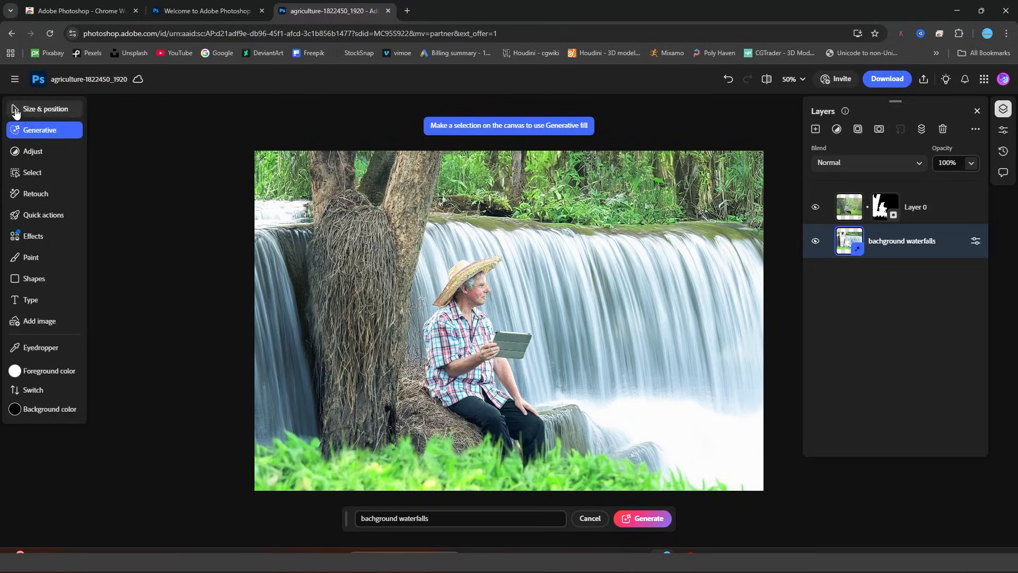
click(52, 132)
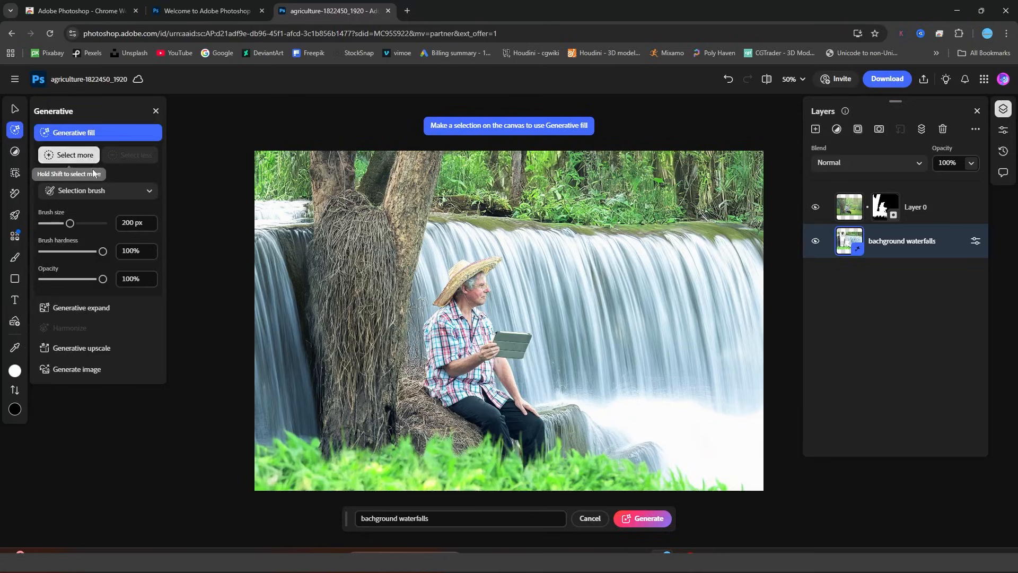
click(98, 201)
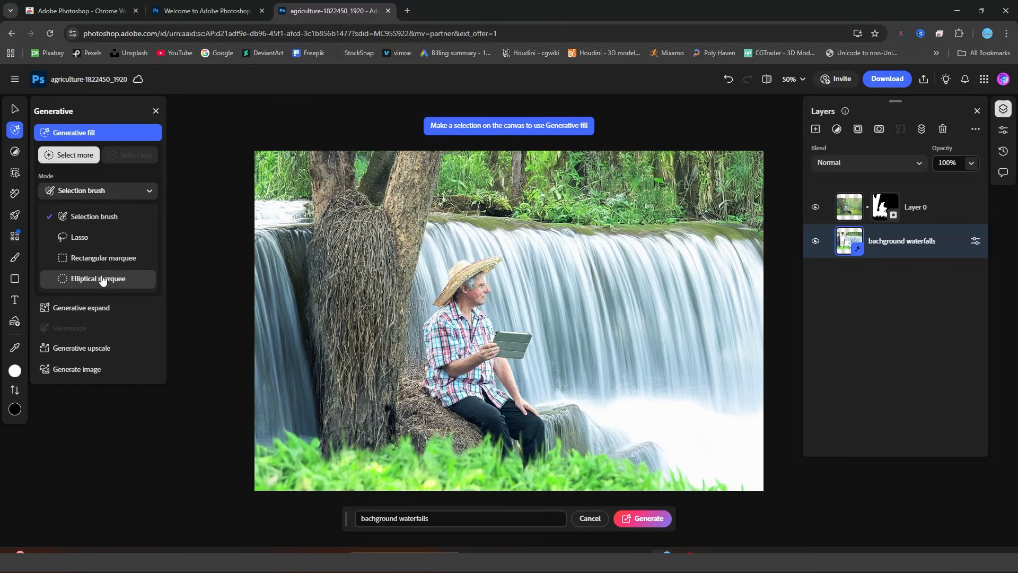
click(88, 222)
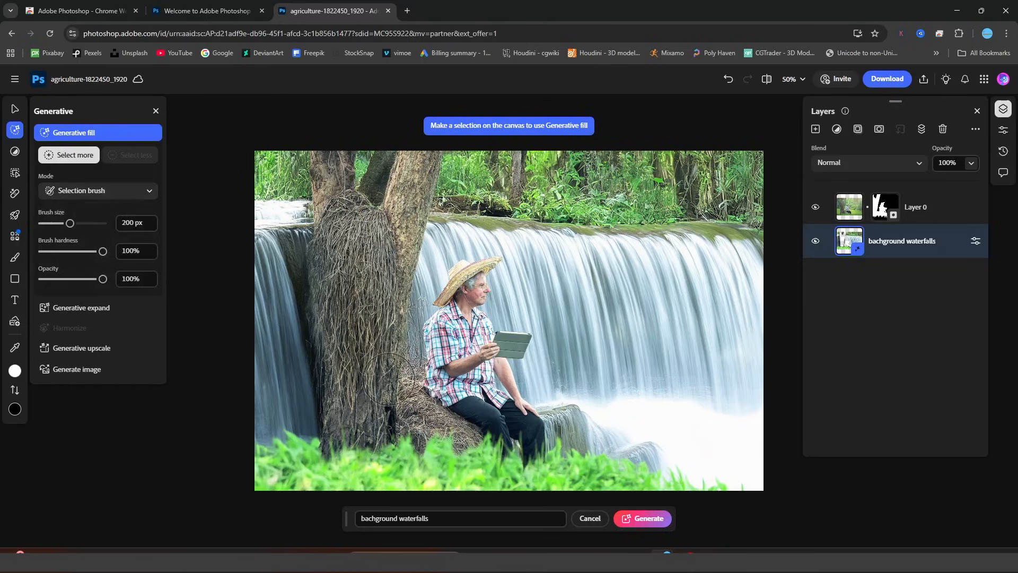
mouse_move(256, 466)
mouse_down()
mouse_move(485, 466)
mouse_move(703, 496)
mouse_move(605, 466)
mouse_move(419, 440)
mouse_move(297, 437)
mouse_move(255, 460)
mouse_up()
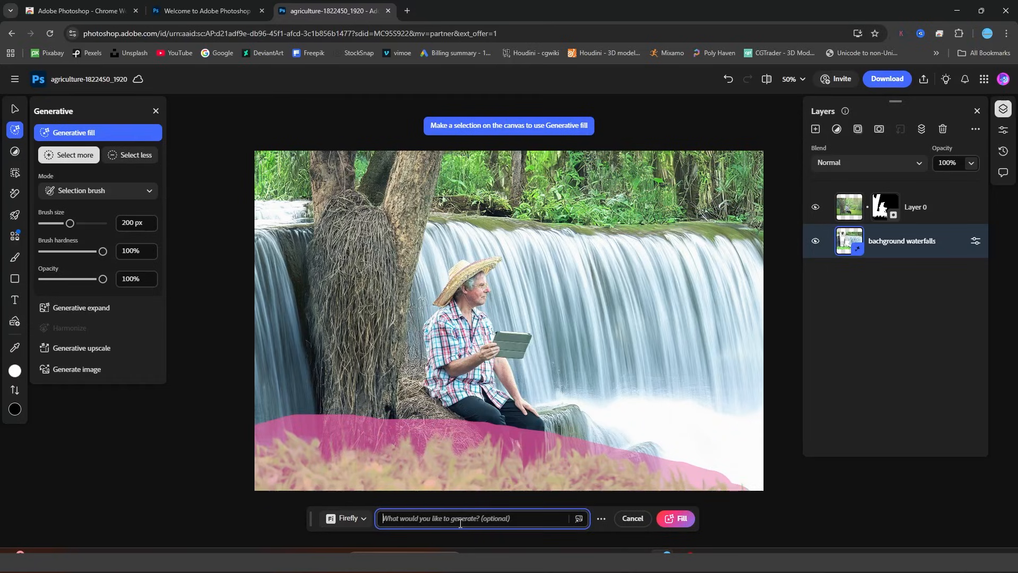
Fill the painted selection from the prompt "beautifull red flowers" and compare the variations, ending on the third.
text(bea)
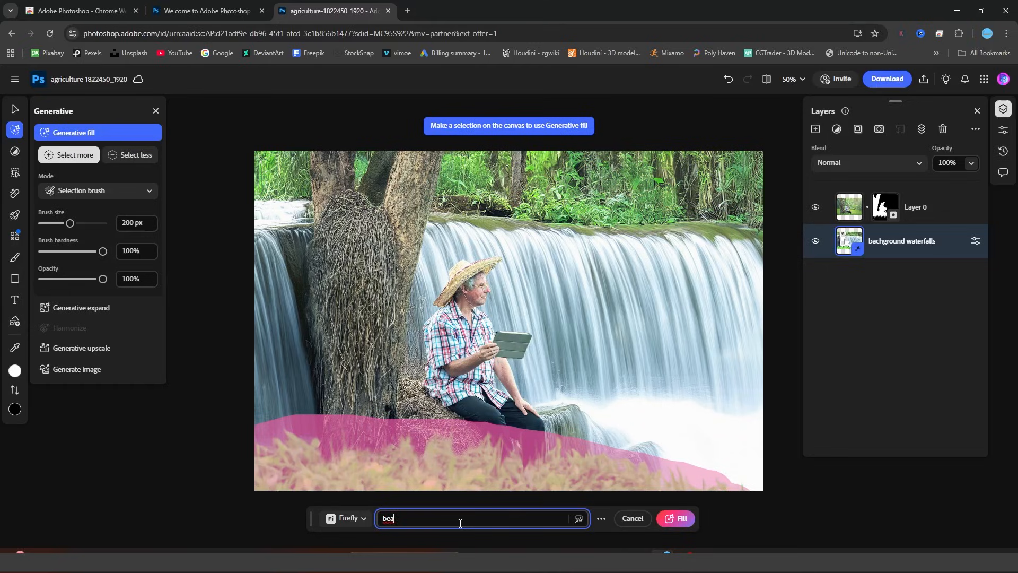
text(utifull red flowers)
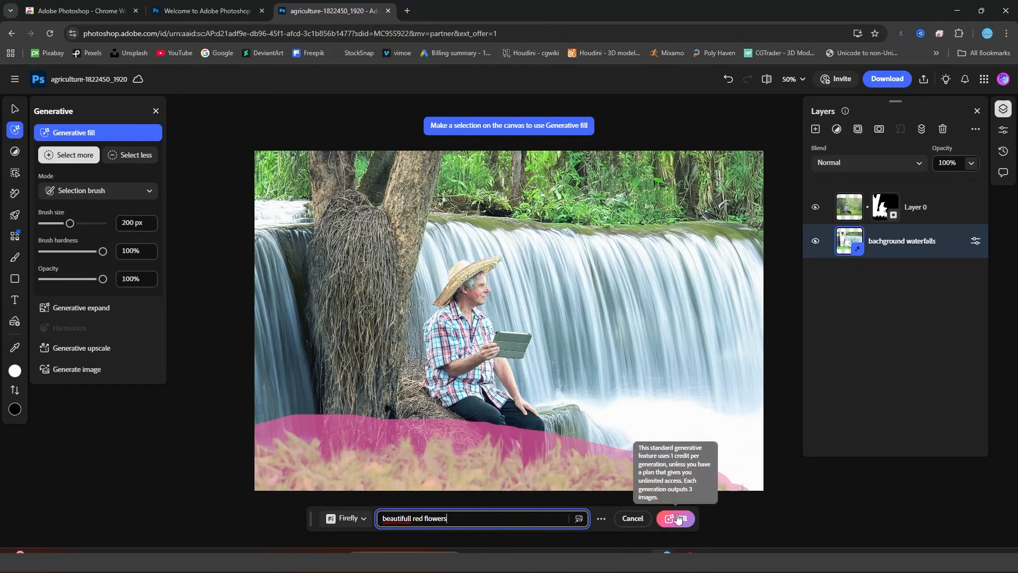
click(676, 519)
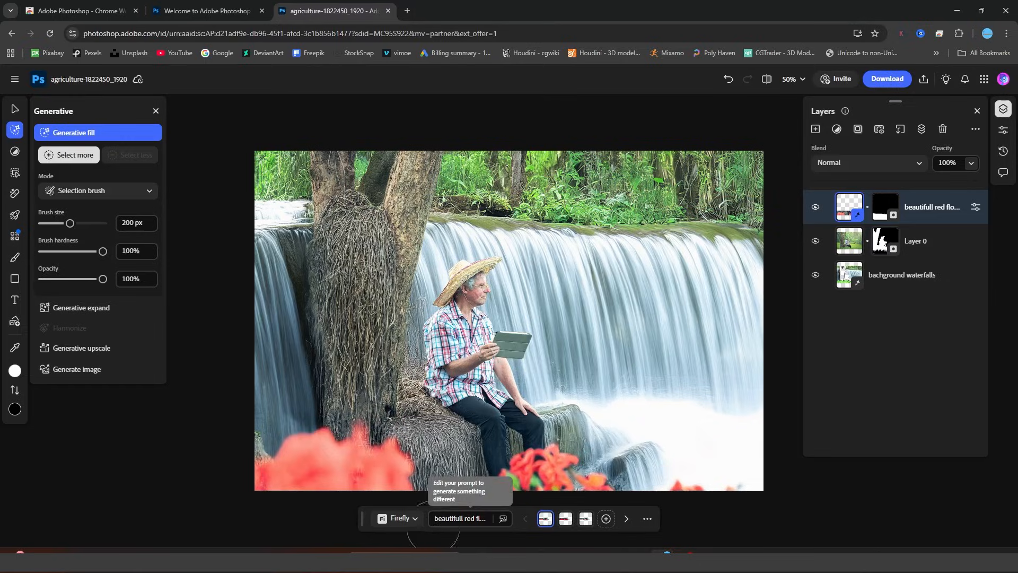
click(569, 523)
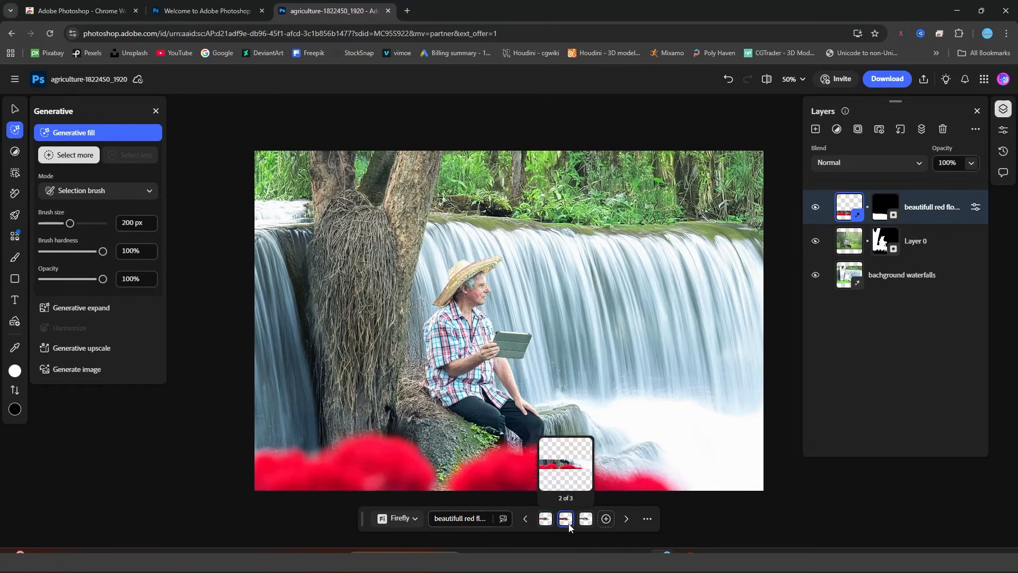
click(585, 519)
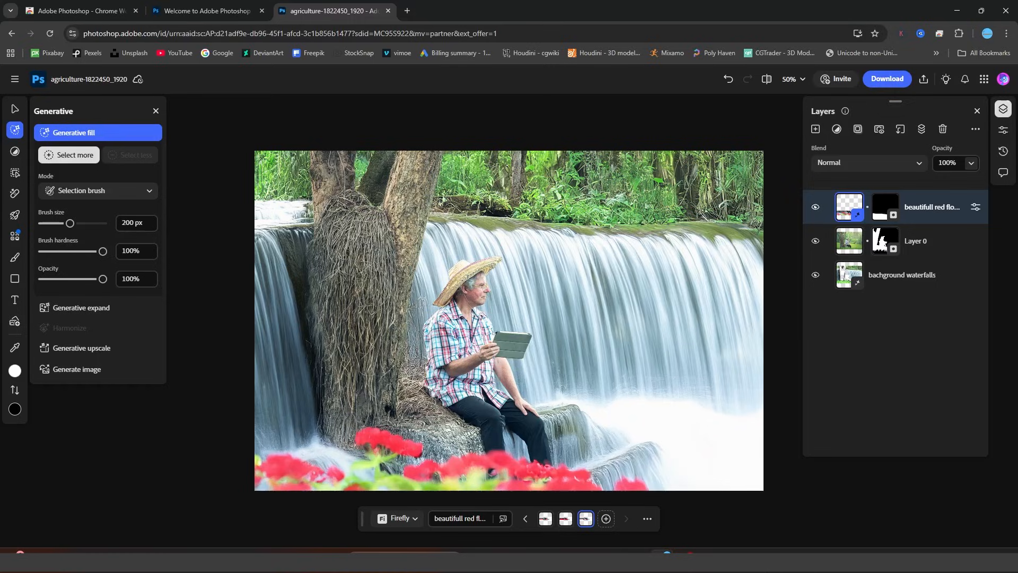
Change the flower layer's generation prompt to "beautiful small red and orange flowers".
click(442, 524)
click(473, 521)
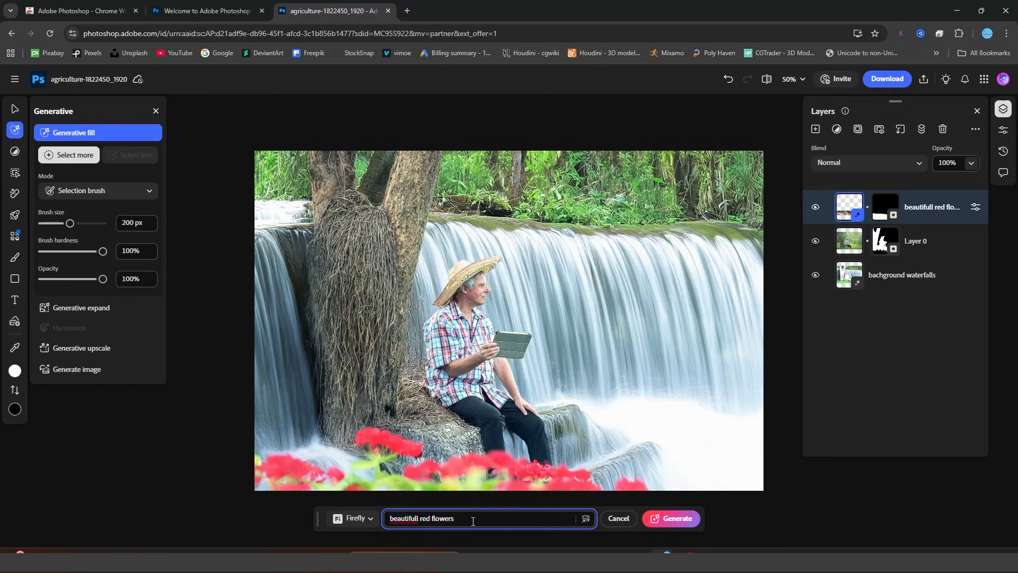
key(BackSpace)
key(Right)
key(Right)
key(Right)
key(Right)
key(Right)
key(Right)
key(Right)
key(Right)
key(Right)
key(Right)
key(Left)
key(Left)
key(Left)
key(Left)
key(Left)
key(Left)
text(small)
click(480, 522)
key(Left)
key(Left)
key(Left)
text(and orange)
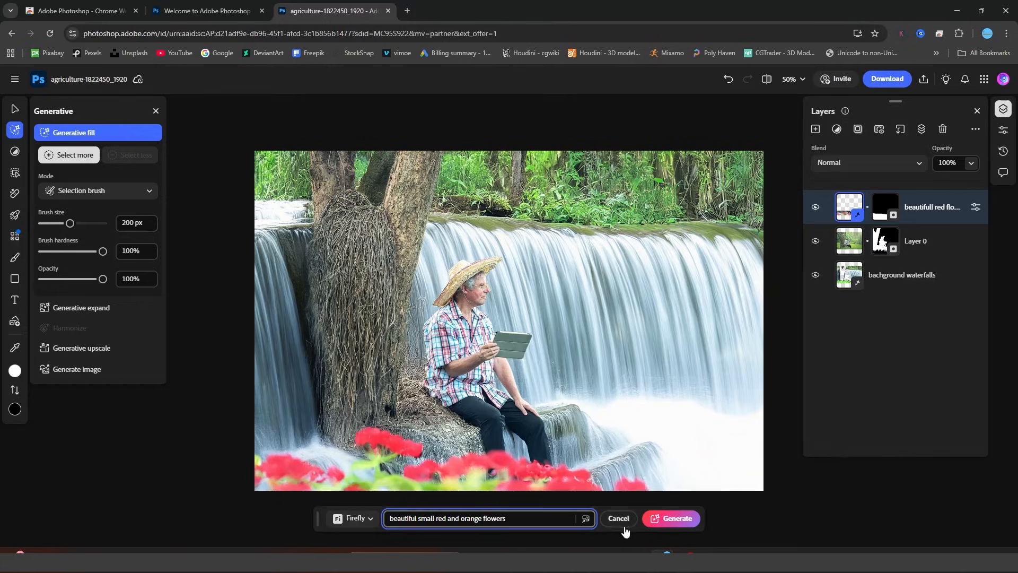
Regenerate the flowers from the edited prompt, compare the first two variations and keep the first.
click(671, 518)
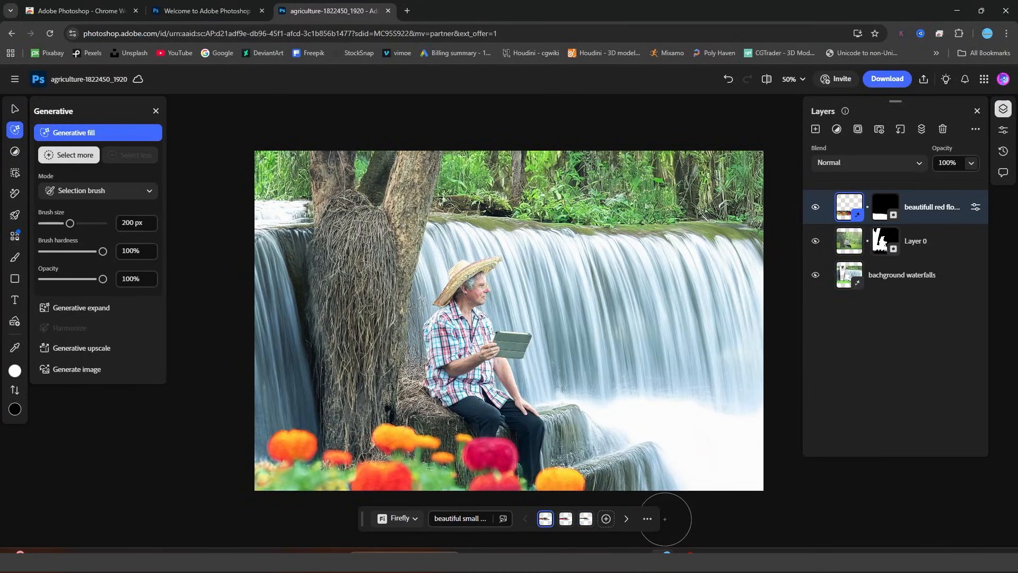
click(565, 518)
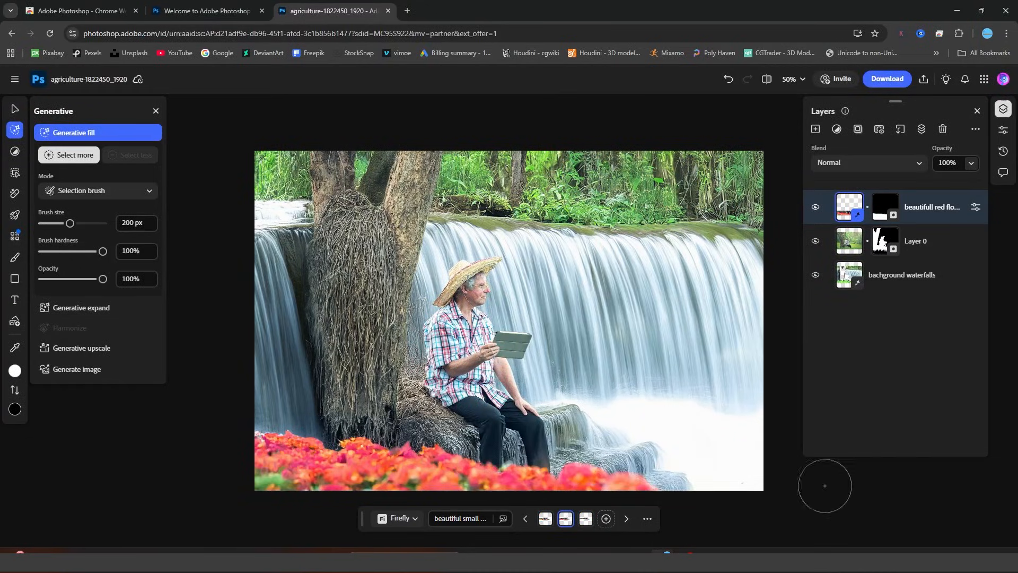
click(545, 518)
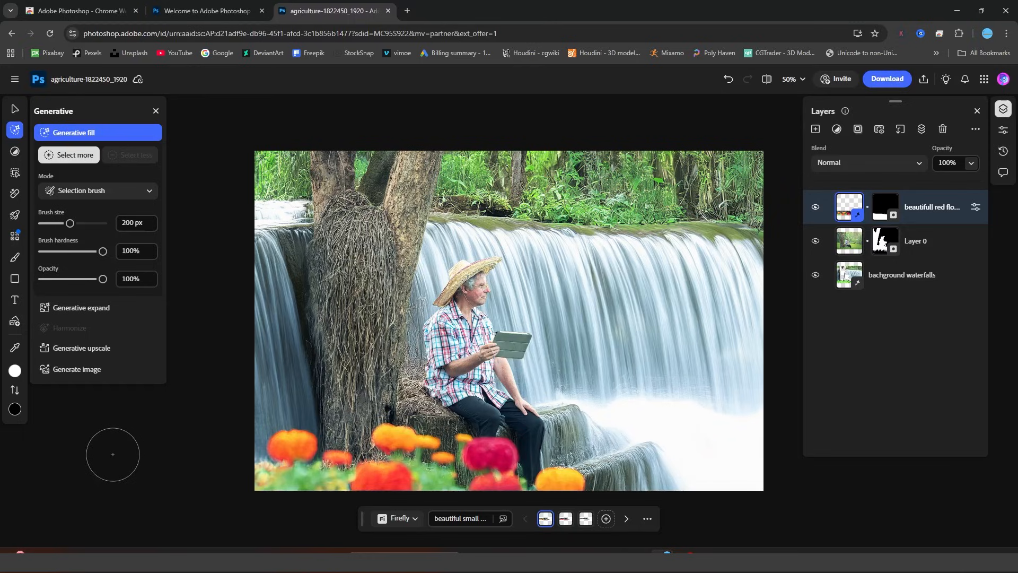
Reduce the Generative fill Selection brush size to 47 px.
drag(70, 224, 56, 231)
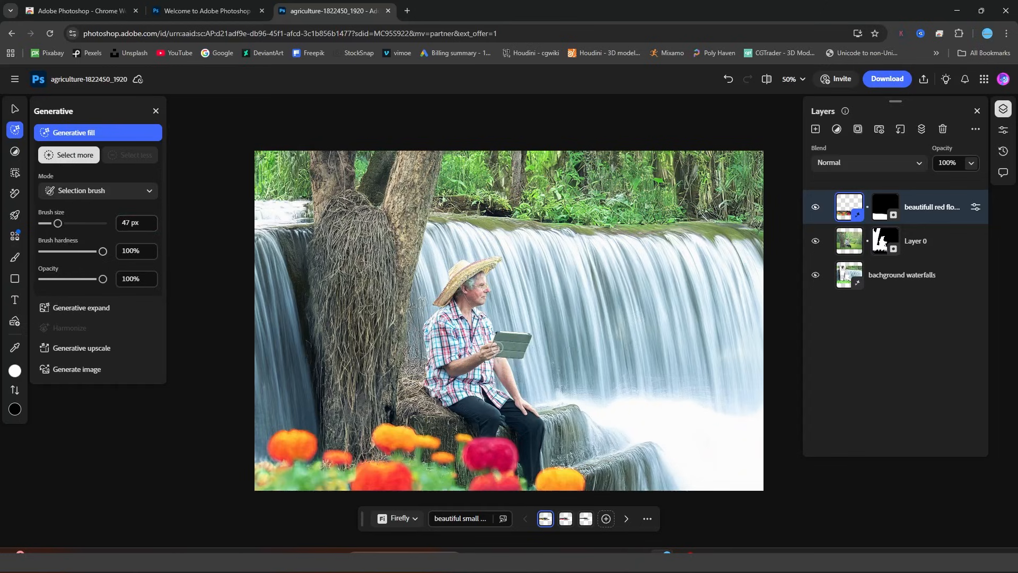